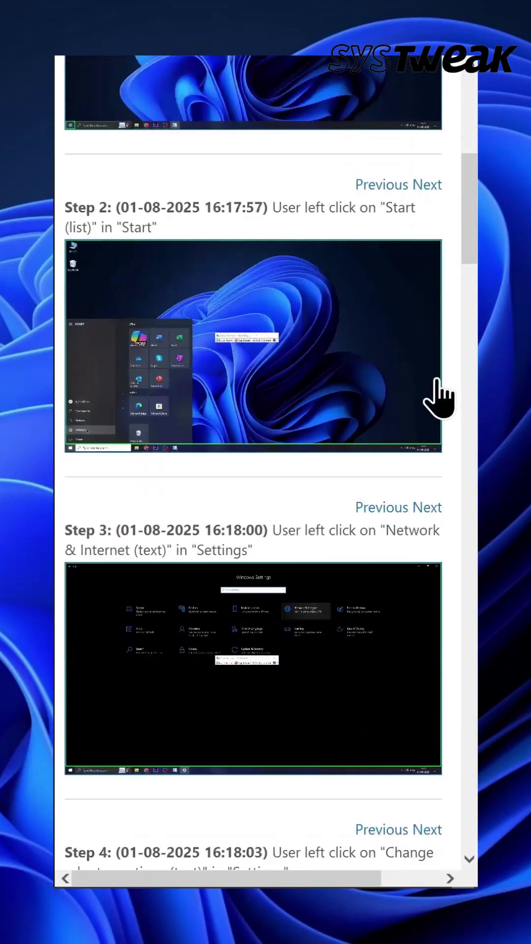
{"action": "scroll", "coordinate": [461, 400], "scroll_direction": "down", "scroll_amount": 5}
{"action": "scroll", "coordinate": [461, 399], "scroll_direction": "down", "scroll_amount": 3}
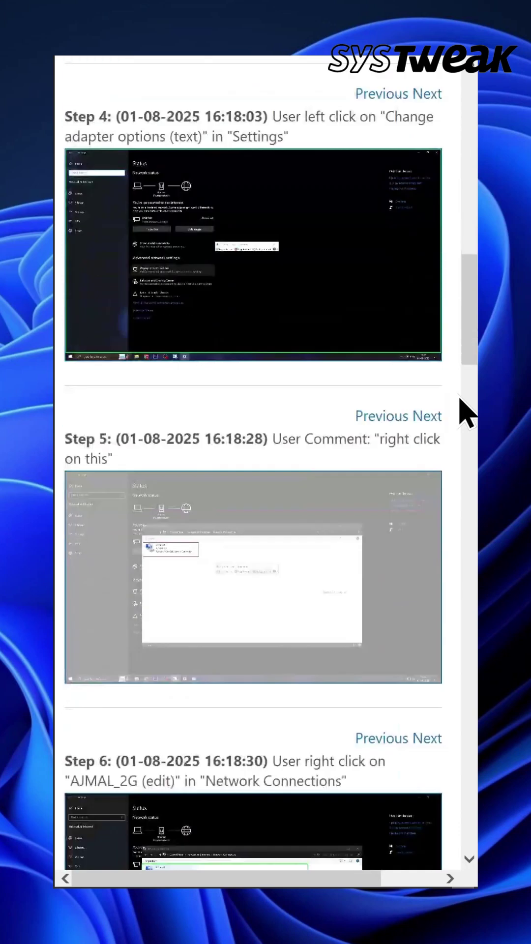
{"action": "scroll", "coordinate": [460, 400], "scroll_direction": "down", "scroll_amount": 3}
{"action": "scroll", "coordinate": [457, 393], "scroll_direction": "down", "scroll_amount": 3}
{"action": "scroll", "coordinate": [457, 394], "scroll_direction": "down", "scroll_amount": 3}
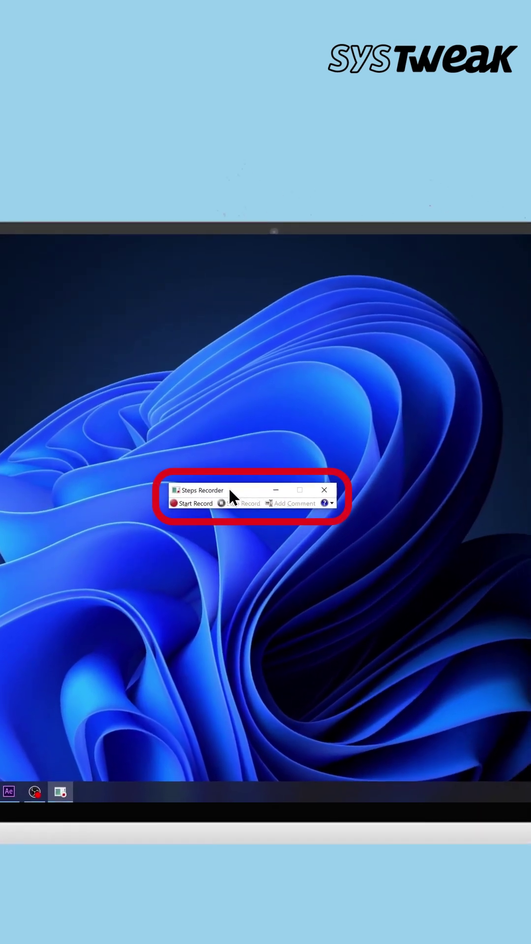
Step: Record the path Start > Settings > Network & Internet > Change adapter options, commenting on the Ethernet adapter
{"action": "left_click", "coordinate": [189, 505]}
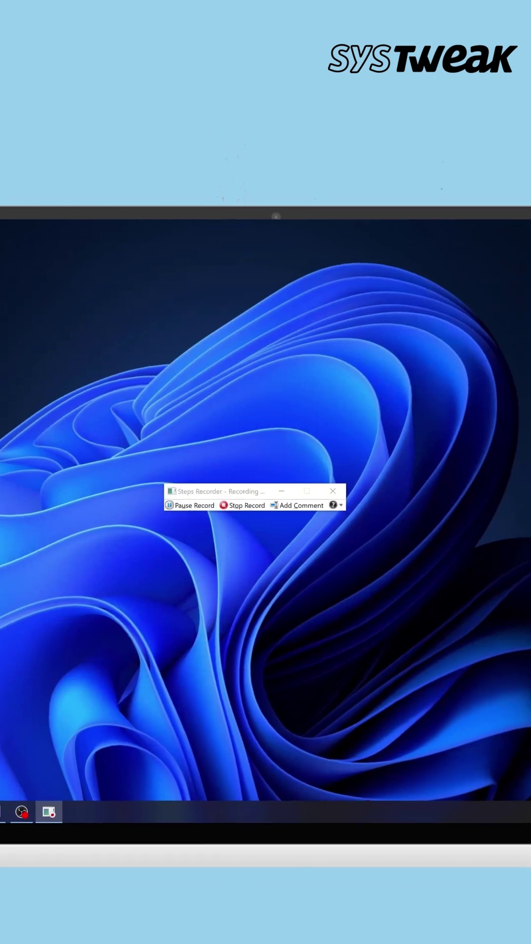
{"action": "key", "text": "super"}
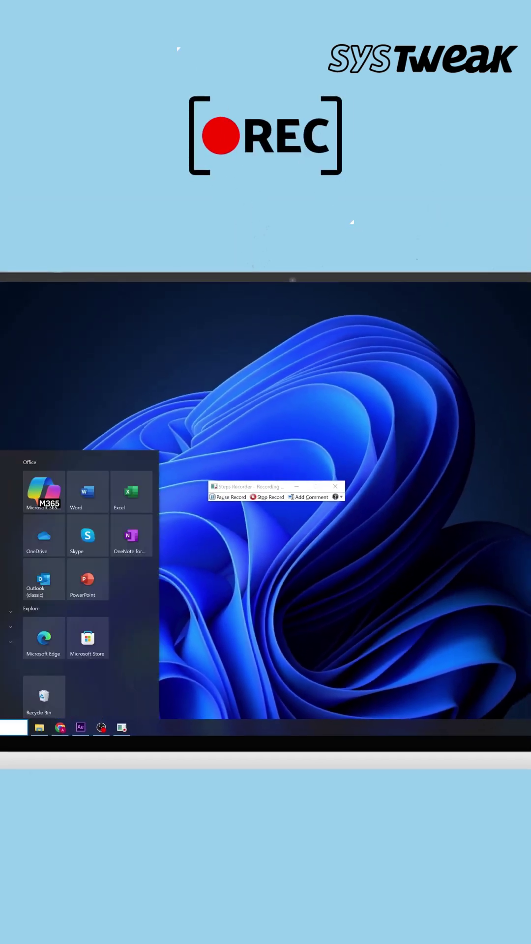
{"action": "left_click", "coordinate": [6, 644]}
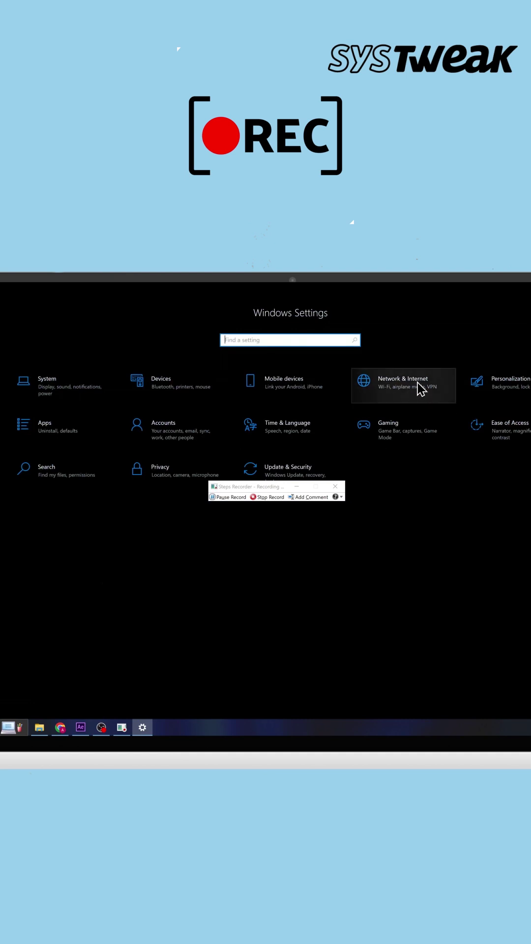
{"action": "left_click", "coordinate": [419, 389]}
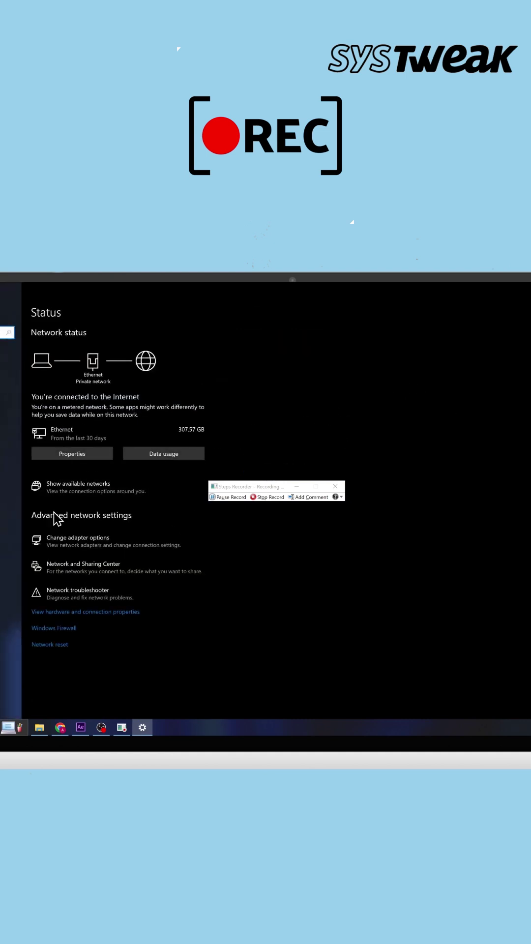
{"action": "left_click", "coordinate": [58, 546]}
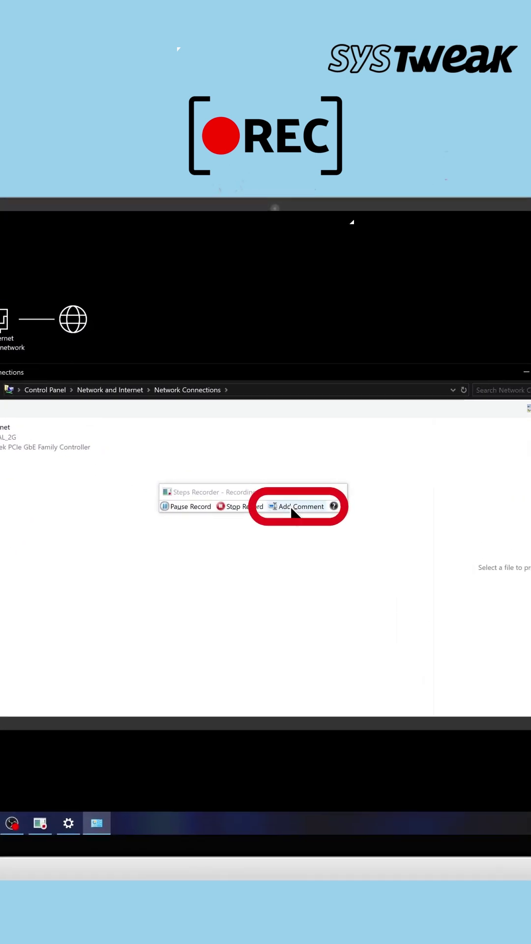
{"action": "left_click", "coordinate": [294, 497]}
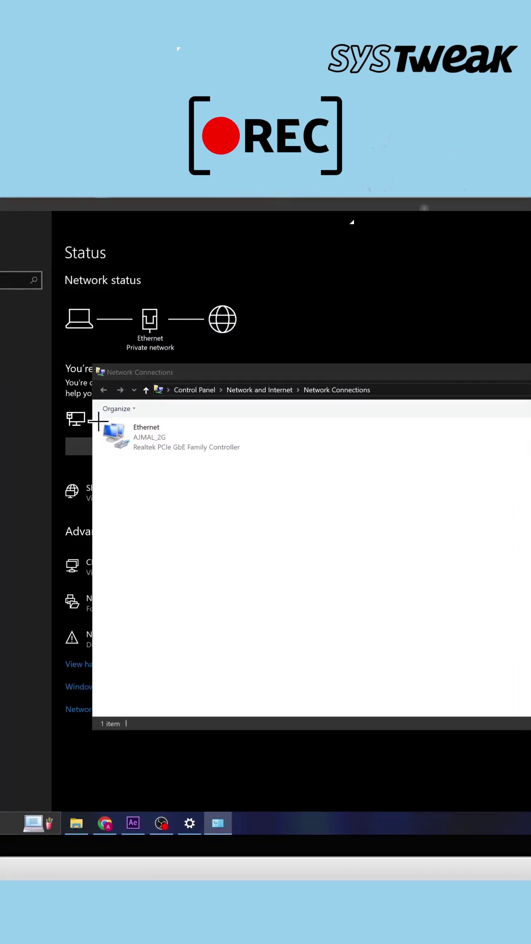
{"action": "left_click", "coordinate": [266, 465]}
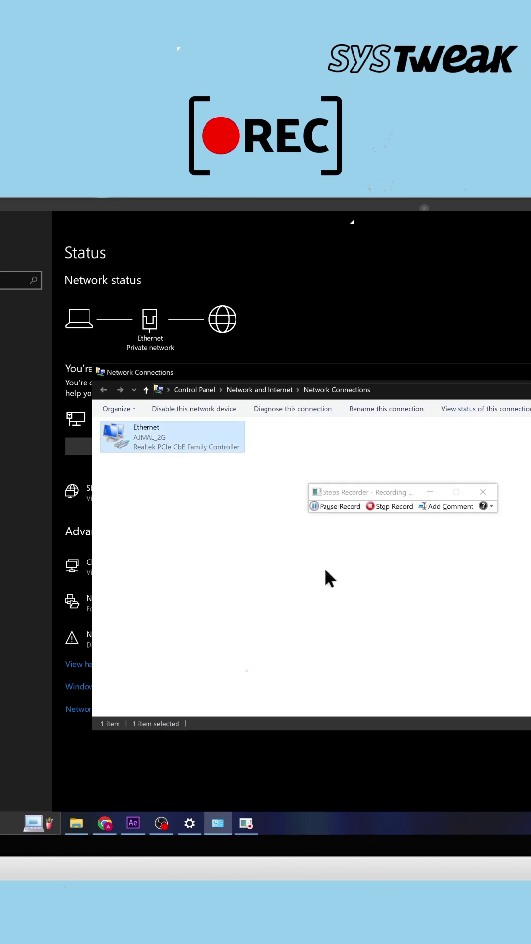
Step: Stop the recording, review the captured steps and save them to the Desktop
{"action": "left_click", "coordinate": [390, 512]}
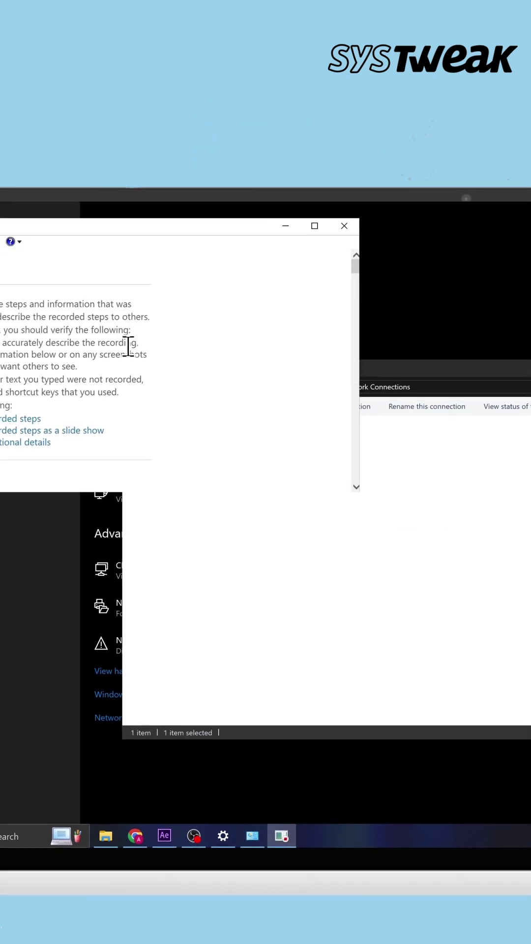
{"action": "scroll", "coordinate": [155, 316], "scroll_direction": "down", "scroll_amount": 3}
{"action": "scroll", "coordinate": [155, 315], "scroll_direction": "down", "scroll_amount": 2}
{"action": "scroll", "coordinate": [155, 316], "scroll_direction": "down", "scroll_amount": 5}
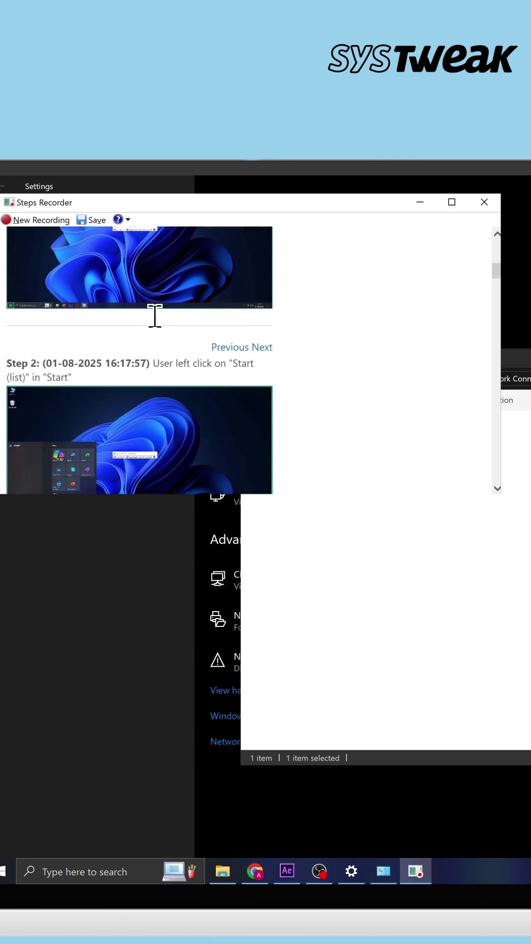
{"action": "scroll", "coordinate": [155, 316], "scroll_direction": "down", "scroll_amount": 2}
{"action": "scroll", "coordinate": [155, 316], "scroll_direction": "up", "scroll_amount": 10}
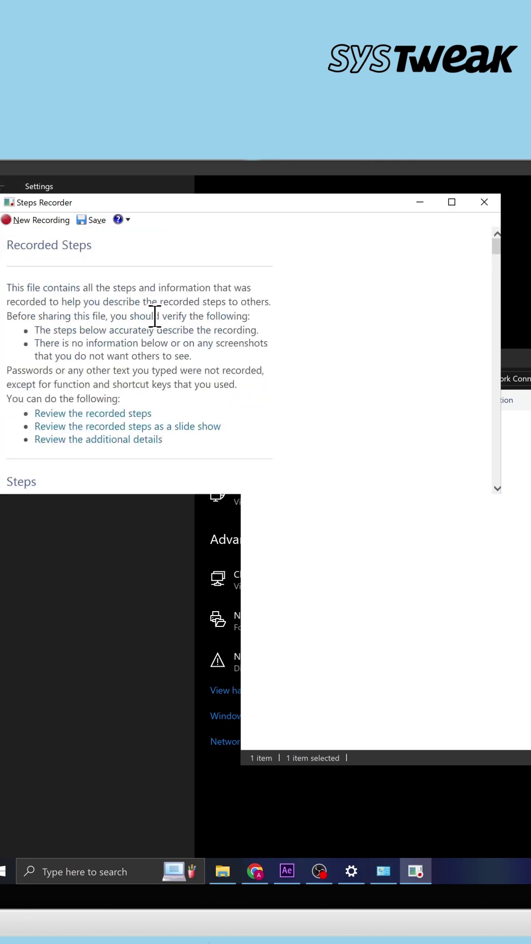
{"action": "left_click", "coordinate": [91, 221]}
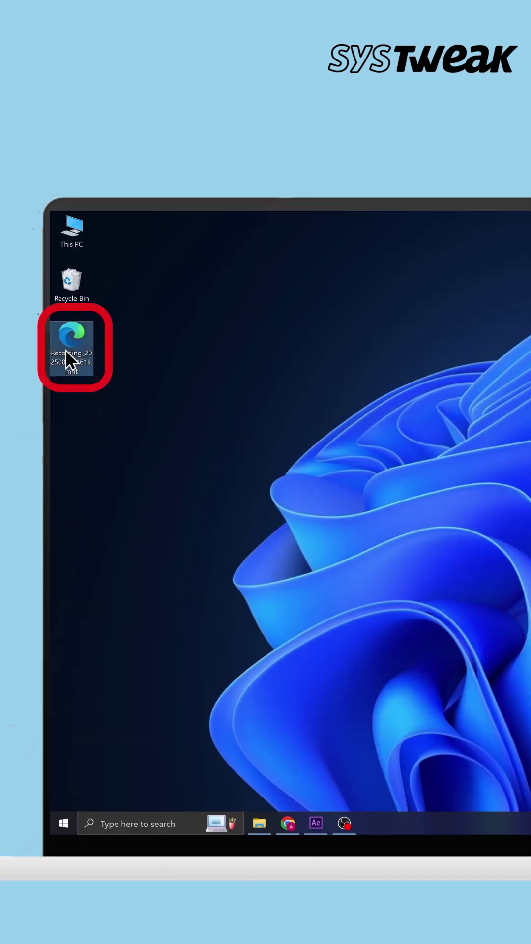
Step: Open the saved .mht recording from the desktop in Microsoft Edge
{"action": "double_click", "coordinate": [66, 351]}
{"action": "scroll", "coordinate": [459, 472], "scroll_direction": "down", "scroll_amount": 2}
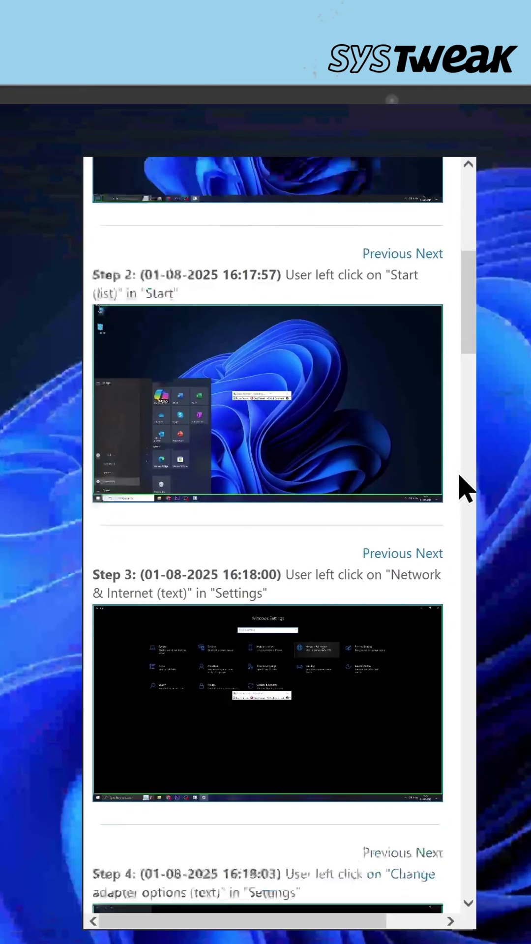
{"action": "scroll", "coordinate": [459, 475], "scroll_direction": "down", "scroll_amount": 3}
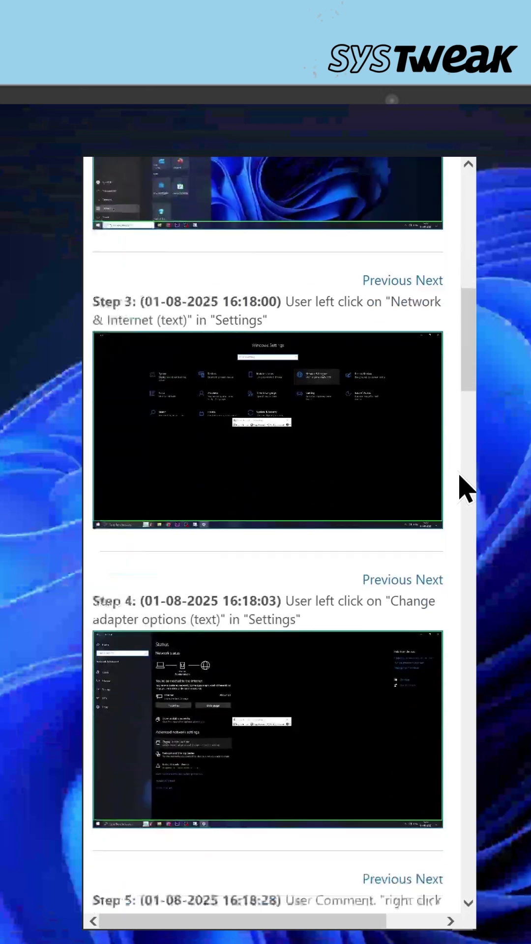
{"action": "scroll", "coordinate": [459, 474], "scroll_direction": "down", "scroll_amount": 3}
{"action": "scroll", "coordinate": [459, 474], "scroll_direction": "down", "scroll_amount": 2}
{"action": "scroll", "coordinate": [459, 473], "scroll_direction": "down", "scroll_amount": 2}
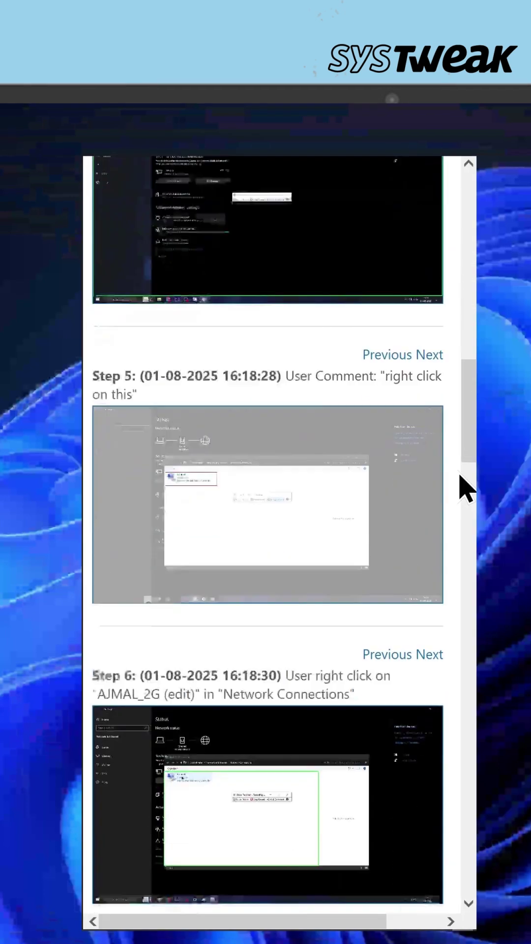
{"action": "scroll", "coordinate": [458, 474], "scroll_direction": "down", "scroll_amount": 3}
{"action": "scroll", "coordinate": [468, 456], "scroll_direction": "down", "scroll_amount": 2}
{"action": "scroll", "coordinate": [493, 435], "scroll_direction": "down", "scroll_amount": 3}
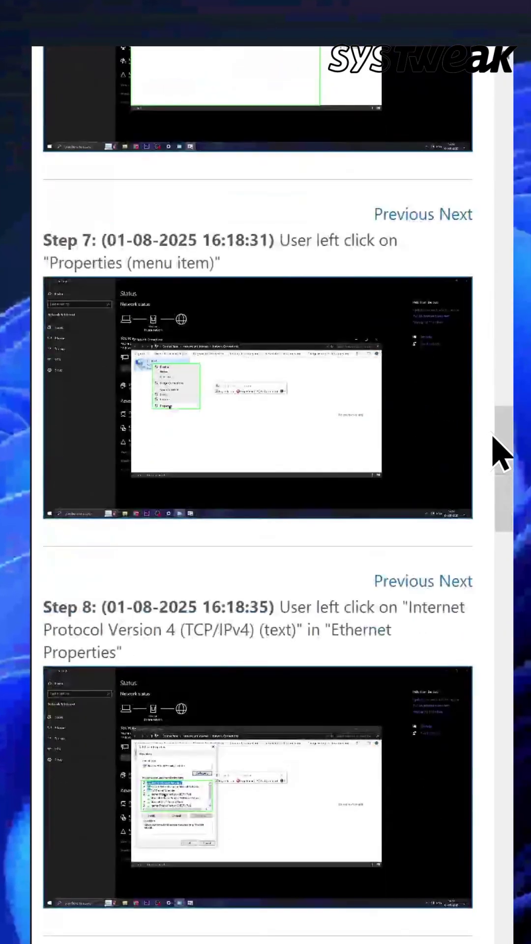
{"action": "scroll", "coordinate": [492, 435], "scroll_direction": "down", "scroll_amount": 2}
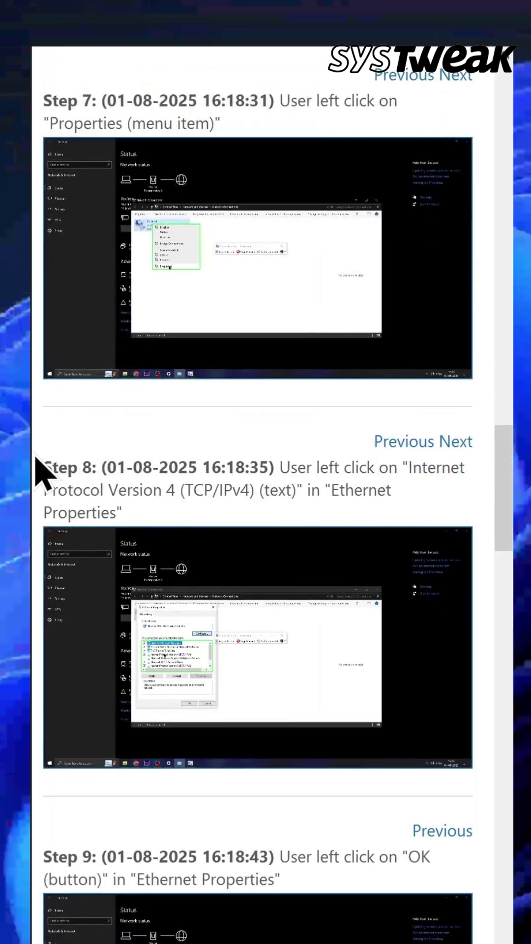